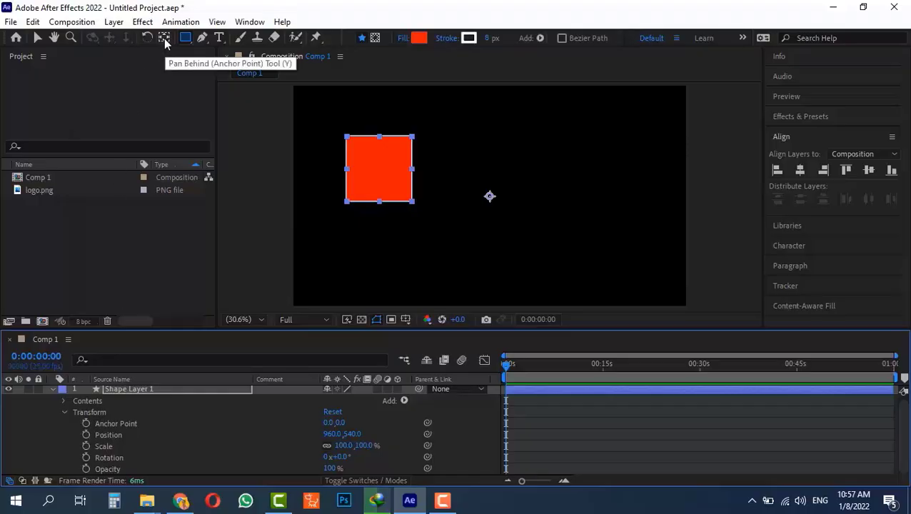
Shift the red square with its Anchor Point values to about -533, -119 so the anchor sits at its centre.
left_click(164, 42)
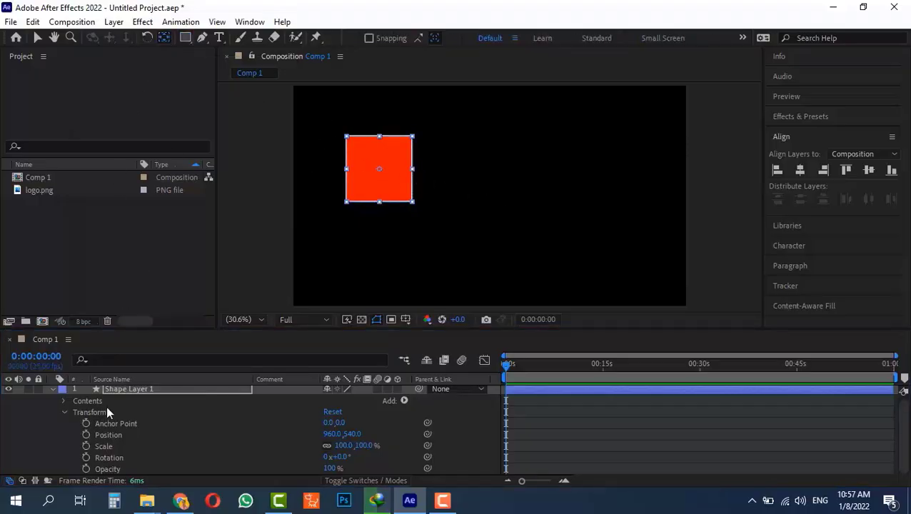
left_click(38, 37)
left_click(107, 425)
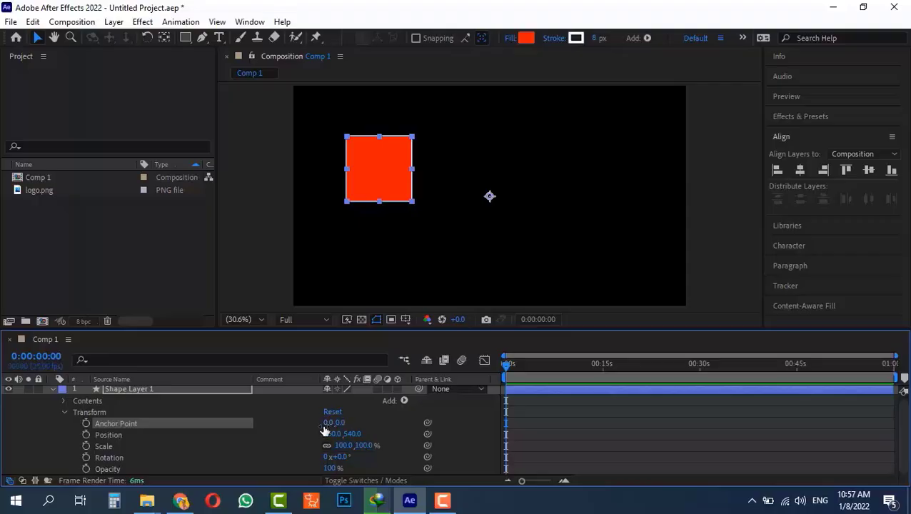
left_click_drag(325, 429, 259, 429)
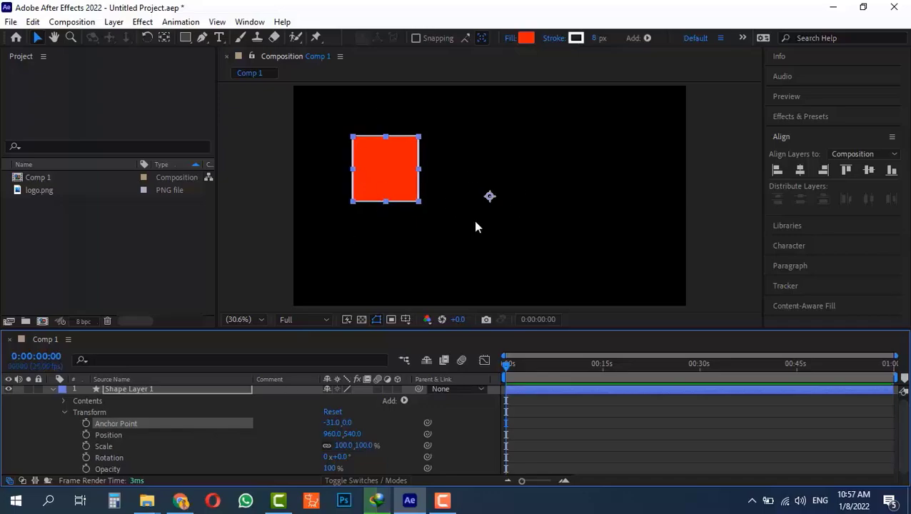
mouse_move(326, 424)
left_mouse_down()
mouse_move(347, 425)
mouse_move(312, 427)
left_mouse_up()
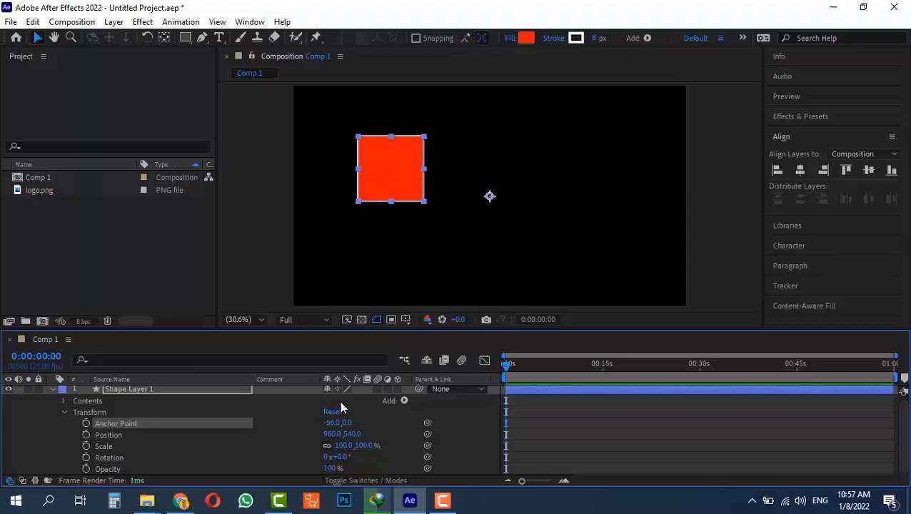
left_click(327, 423)
left_click_drag(325, 429, 134, 430)
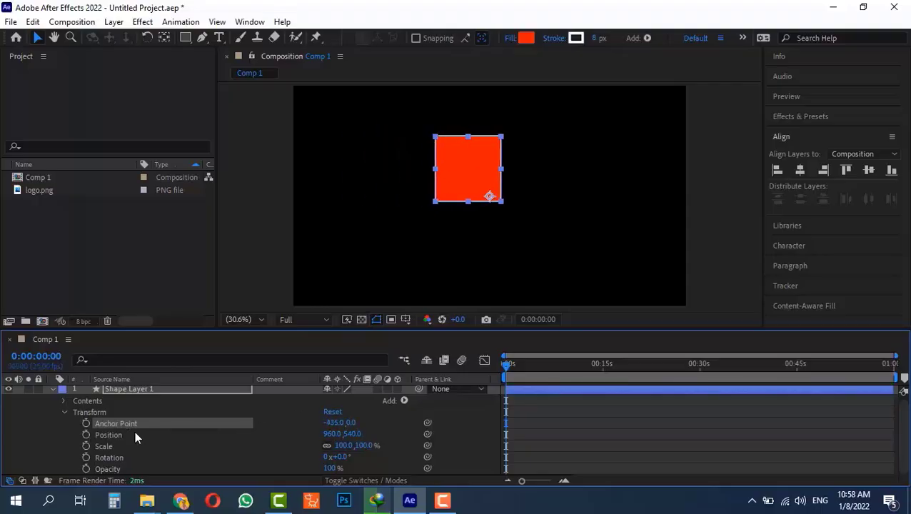
left_click_drag(332, 428, 277, 428)
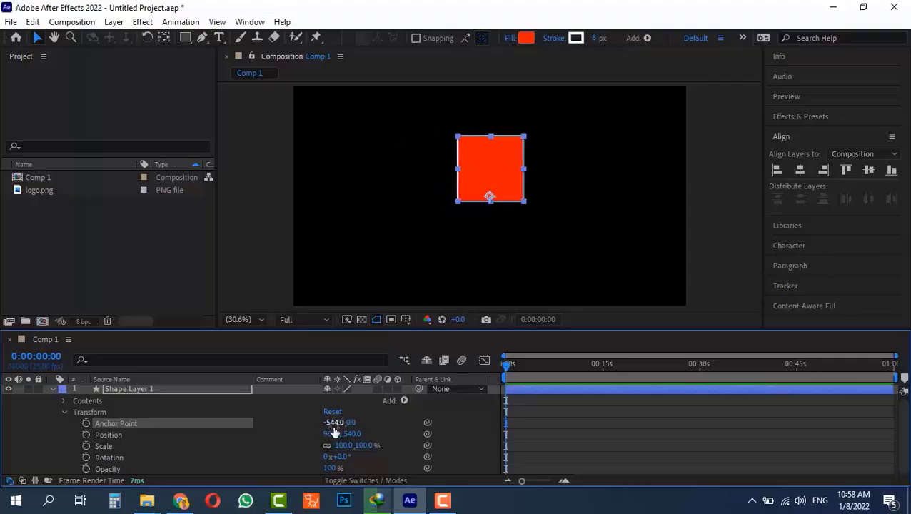
mouse_move(341, 422)
left_mouse_down()
mouse_move(355, 429)
mouse_move(300, 430)
mouse_move(337, 423)
left_mouse_up()
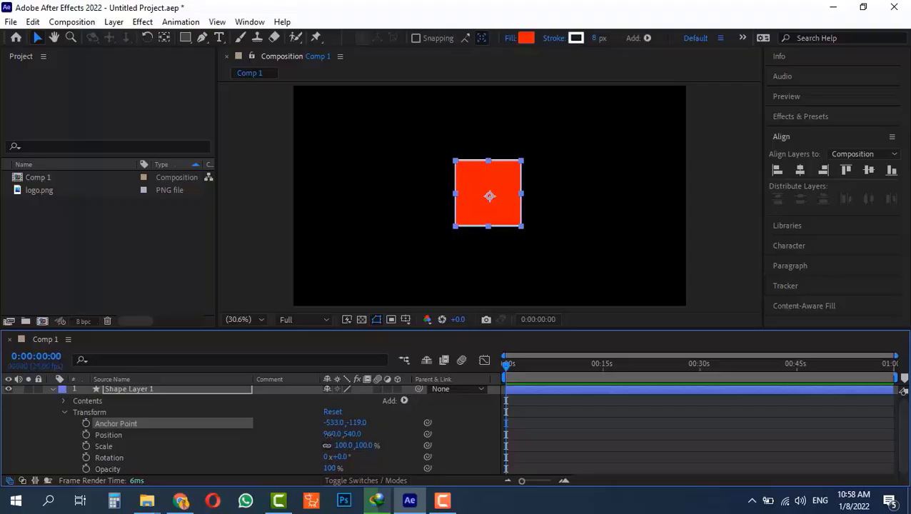
Move the square to position 174, 555 and scale it uniformly to 116%.
left_click_drag(332, 439, 175, 439)
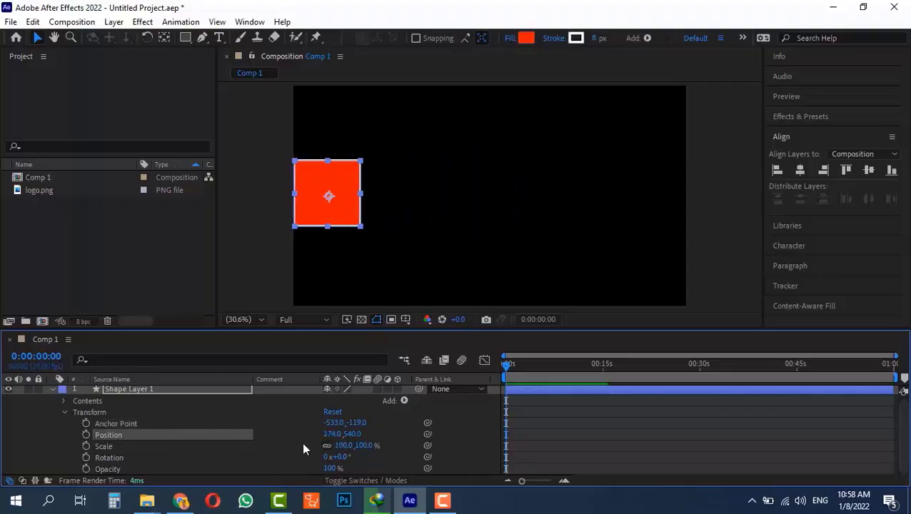
left_click_drag(358, 434, 386, 433)
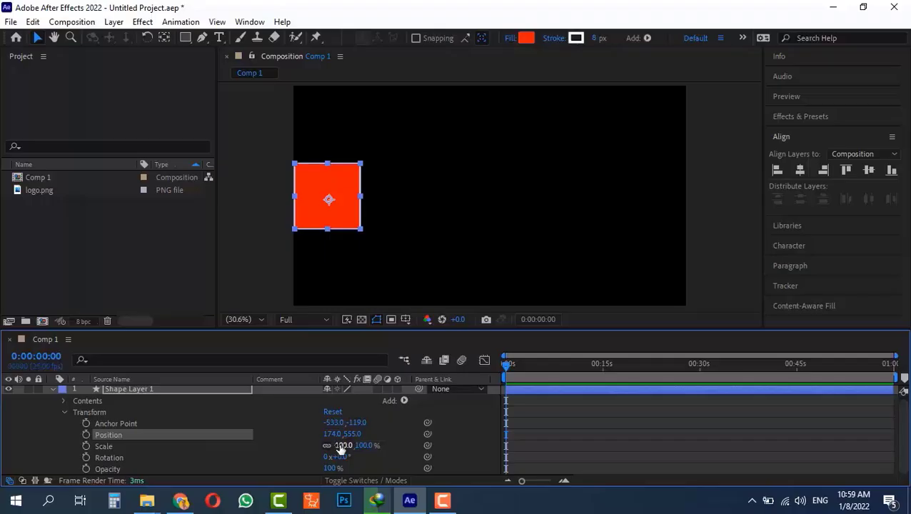
mouse_move(341, 448)
left_mouse_down()
mouse_move(471, 448)
mouse_move(277, 446)
mouse_move(357, 447)
mouse_move(327, 447)
left_mouse_up()
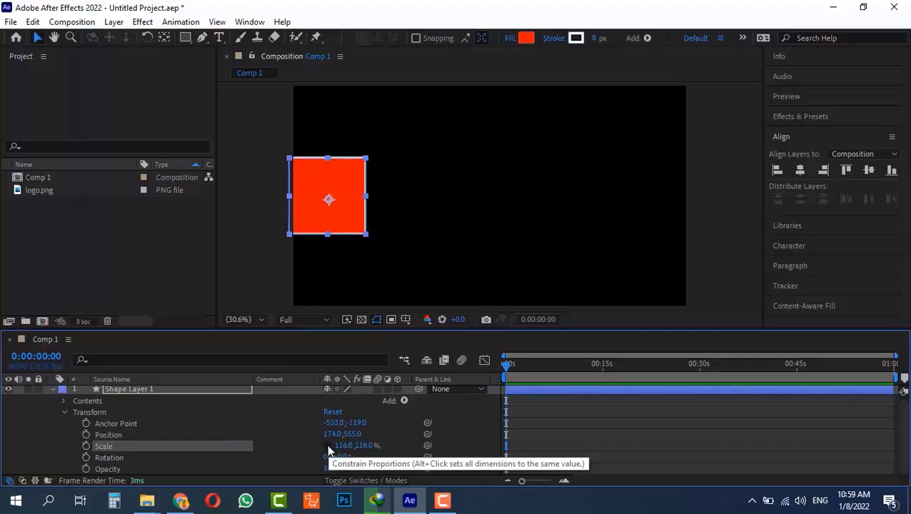
Try stretching the square with unlinked scale values of 334 and 281%, and undo both scale changes.
left_click(343, 445)
type("334")
key("Return")
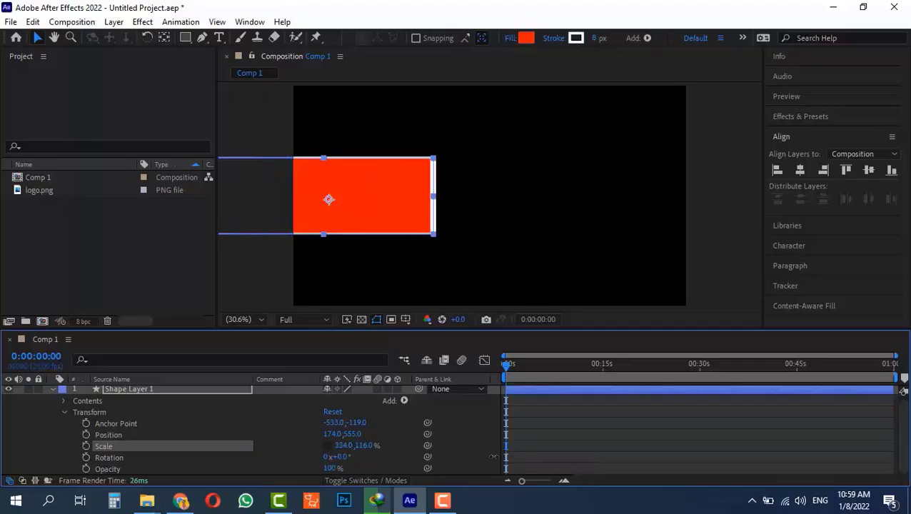
left_click_drag(366, 447, 474, 445)
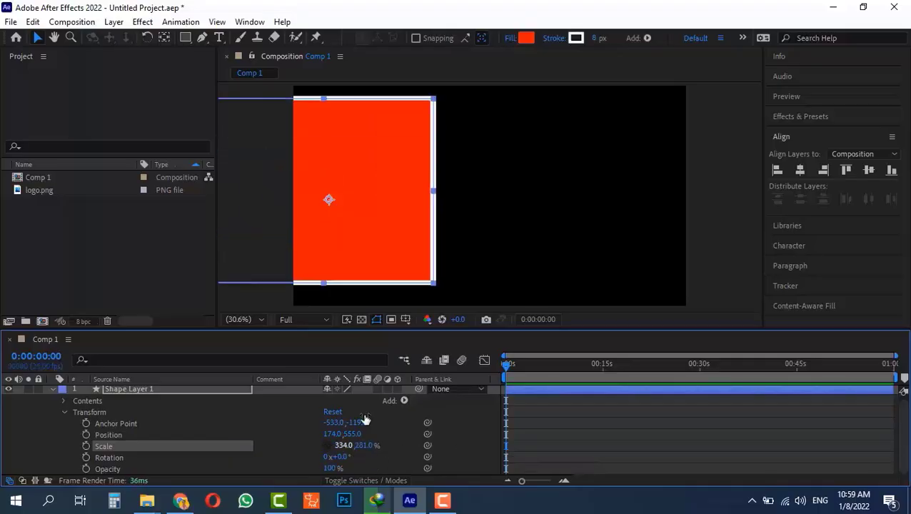
key("ctrl+z")
key("ctrl+z")
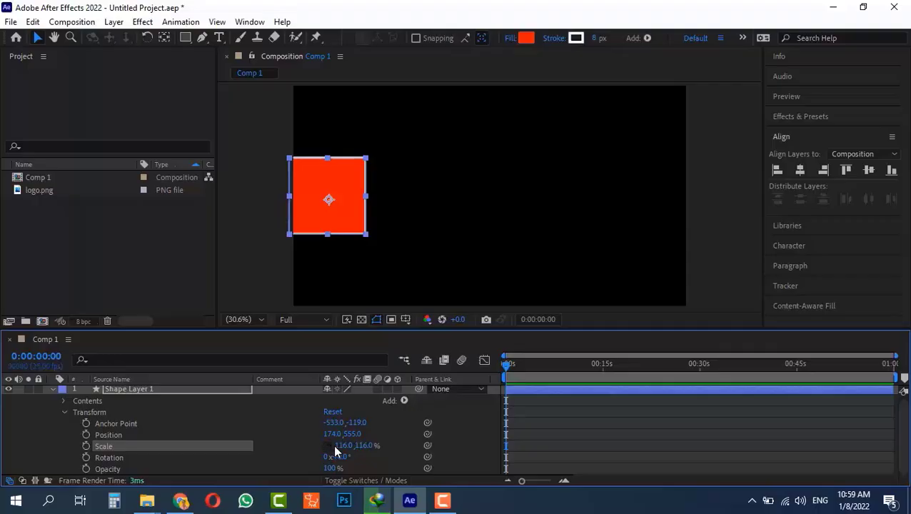
Set the square's scale to about 316, 181% and its rotation to 90°.
left_click_drag(335, 450, 408, 450)
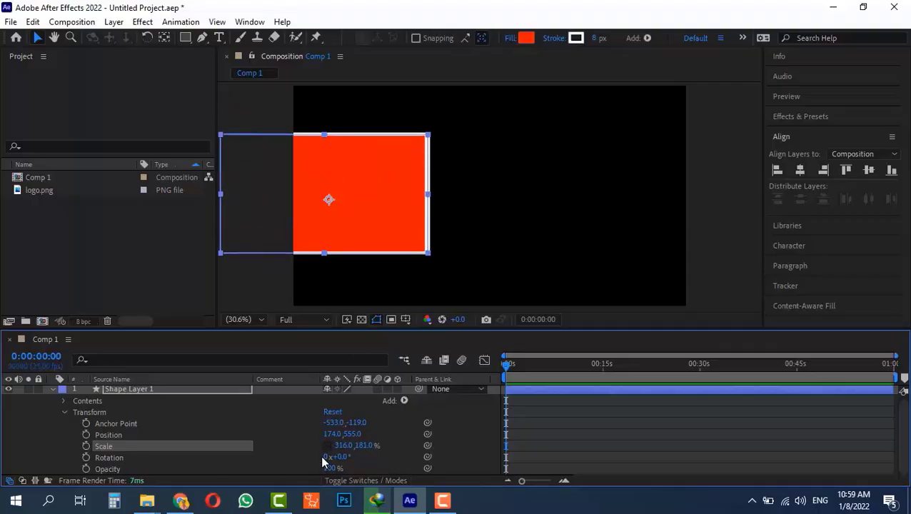
left_click_drag(323, 462, 335, 460)
left_click(130, 457)
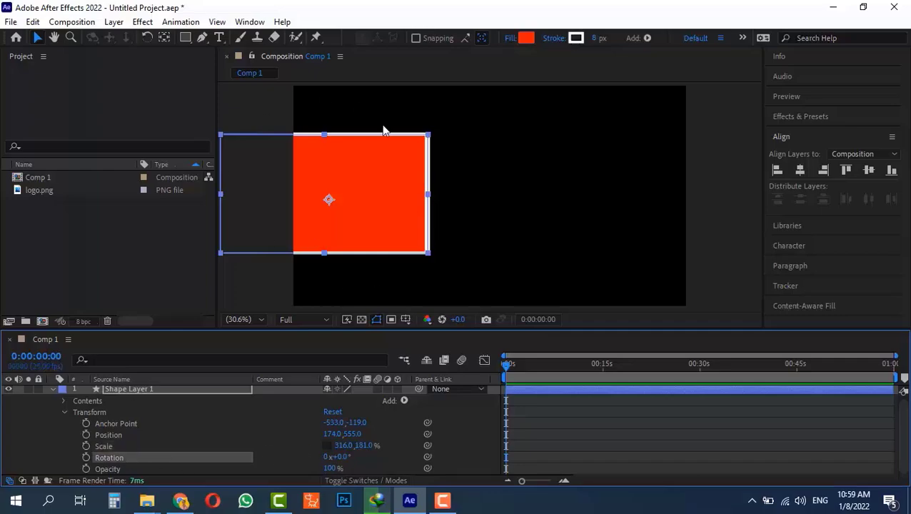
mouse_move(343, 463)
left_mouse_down()
mouse_move(393, 457)
mouse_move(352, 458)
left_mouse_up()
left_click(352, 458)
type("9")
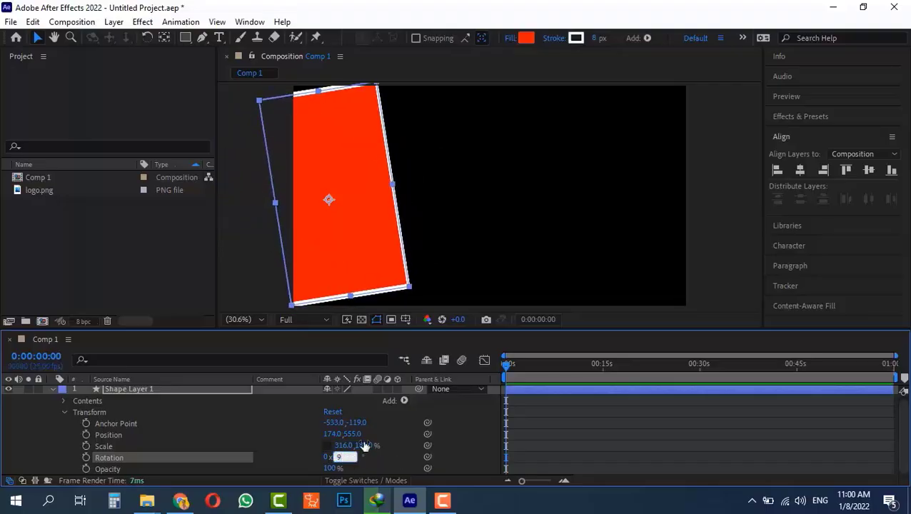
type("0")
key("Return")
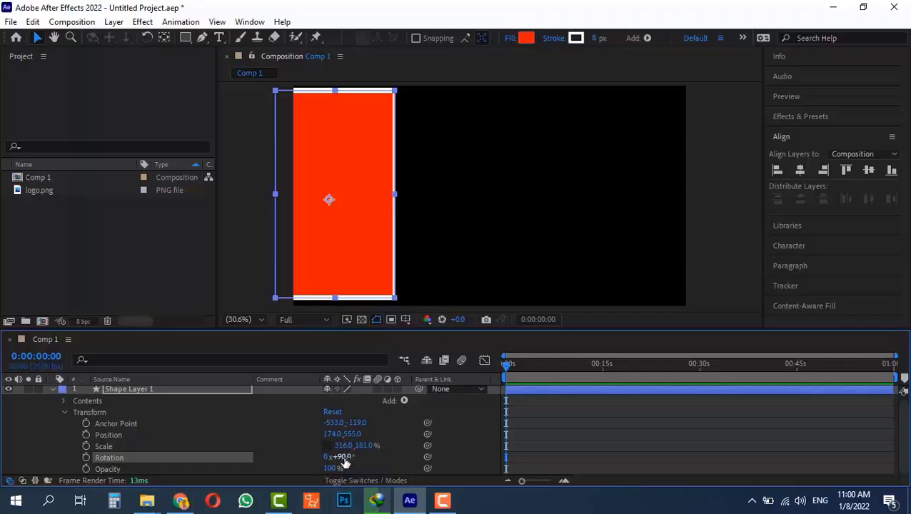
Spin the square through several full turns to an angle of 217°, and set the number of full rotations to 0.
left_click_drag(346, 457, 552, 480)
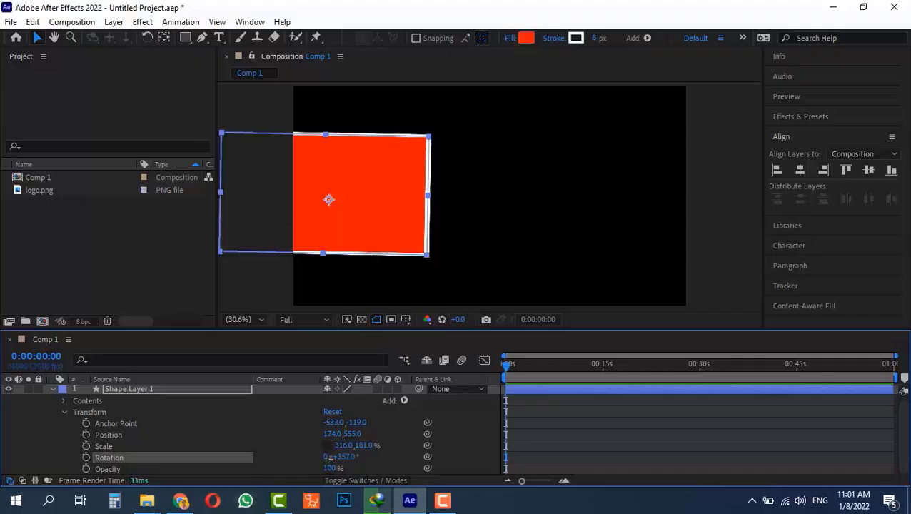
mouse_move(340, 457)
left_mouse_down()
mouse_move(325, 468)
mouse_move(343, 471)
mouse_move(331, 460)
left_mouse_up()
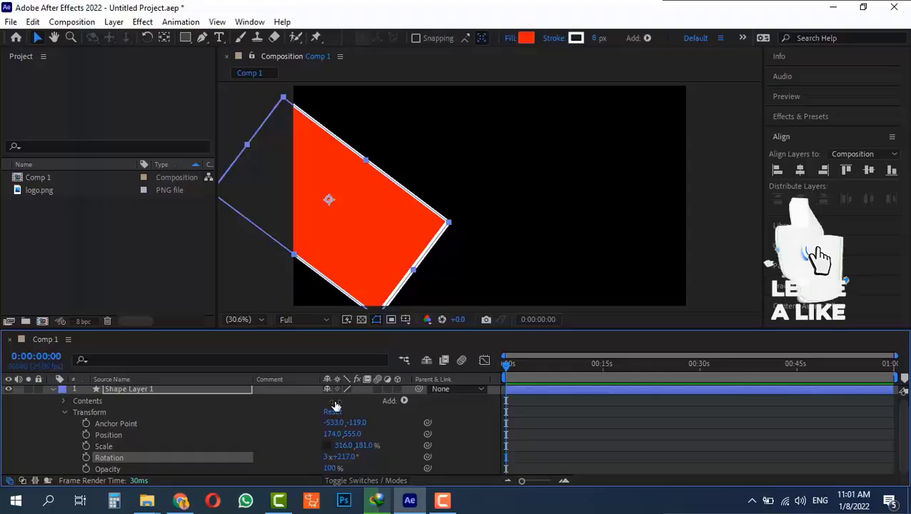
left_click(327, 457)
type("0")
key("Return")
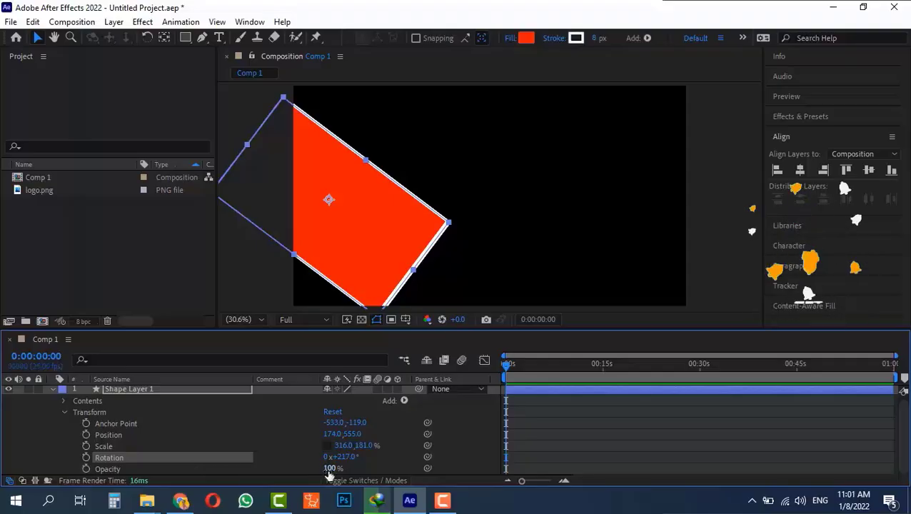
Lower the square's opacity to about 35%, and reset all of its transform properties.
left_click_drag(330, 469, 432, 468)
left_click_drag(329, 470, 281, 260)
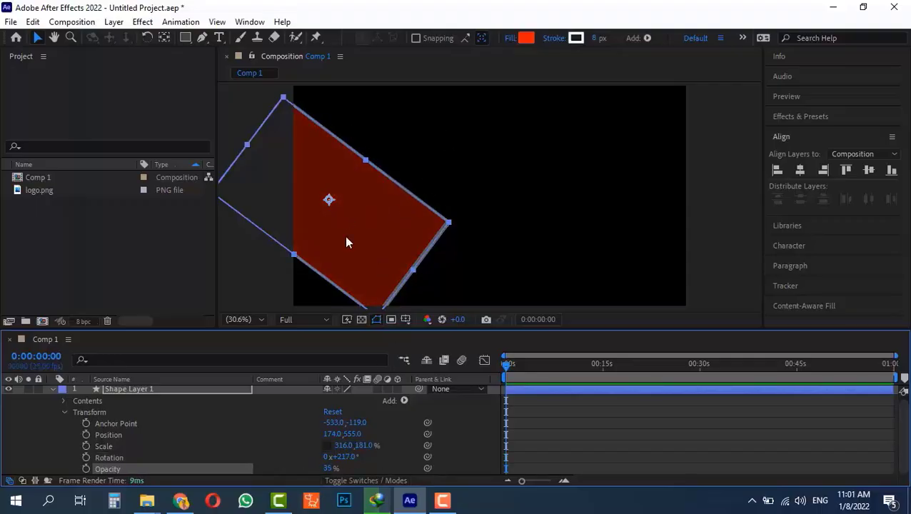
left_click_drag(328, 469, 337, 413)
left_click(332, 412)
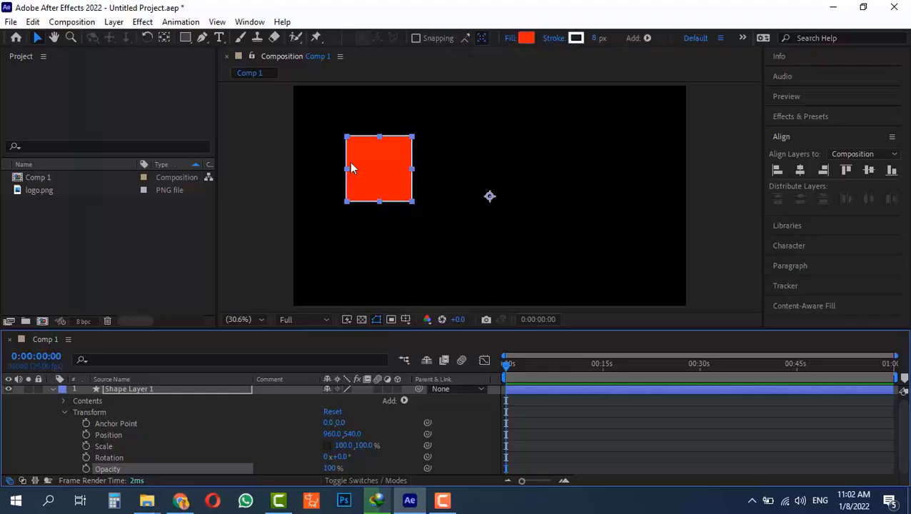
Set the square's anchor point to about -547, -109 and rotate it about its centre to -20°.
left_click_drag(336, 457, 452, 259)
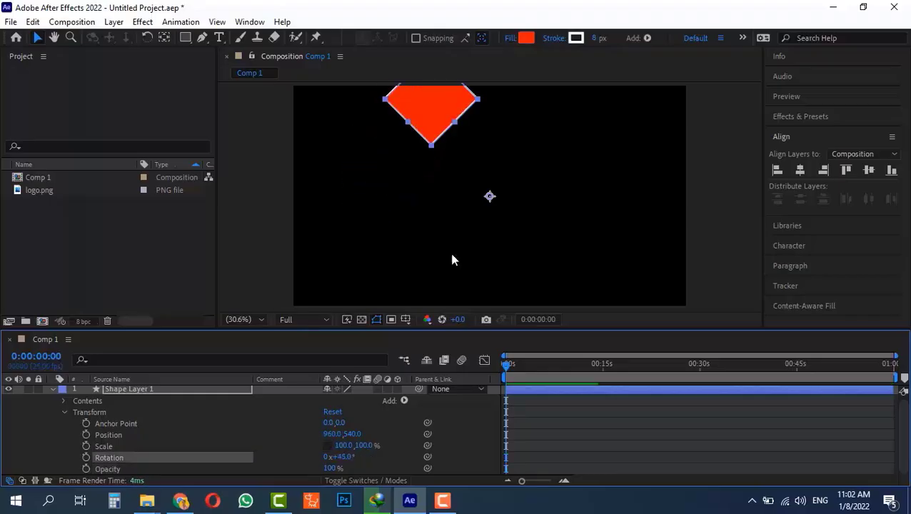
mouse_move(327, 463)
left_mouse_down()
mouse_move(372, 457)
mouse_move(321, 465)
mouse_move(357, 461)
mouse_move(343, 461)
left_mouse_up()
left_click_drag(324, 421, 343, 428)
left_click_drag(343, 462, 329, 461)
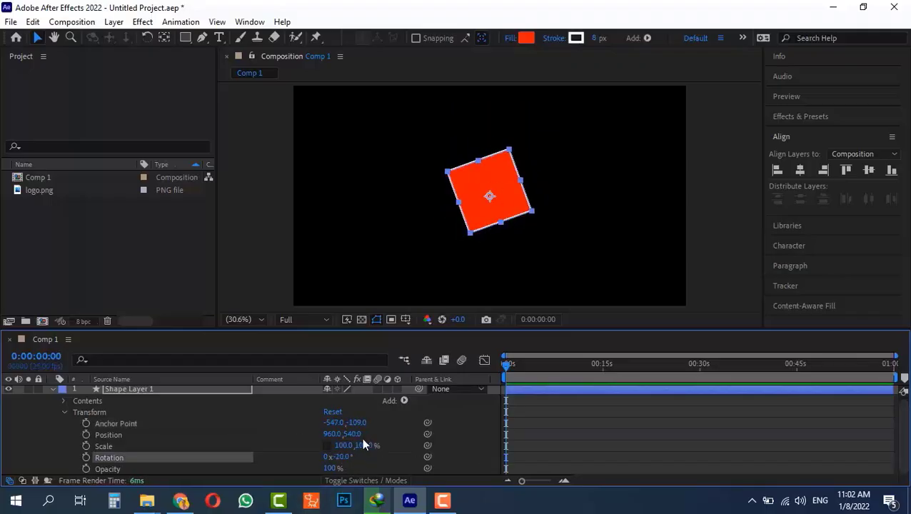
Collapse the square's layer properties and delete the square from the composition.
left_click(63, 412)
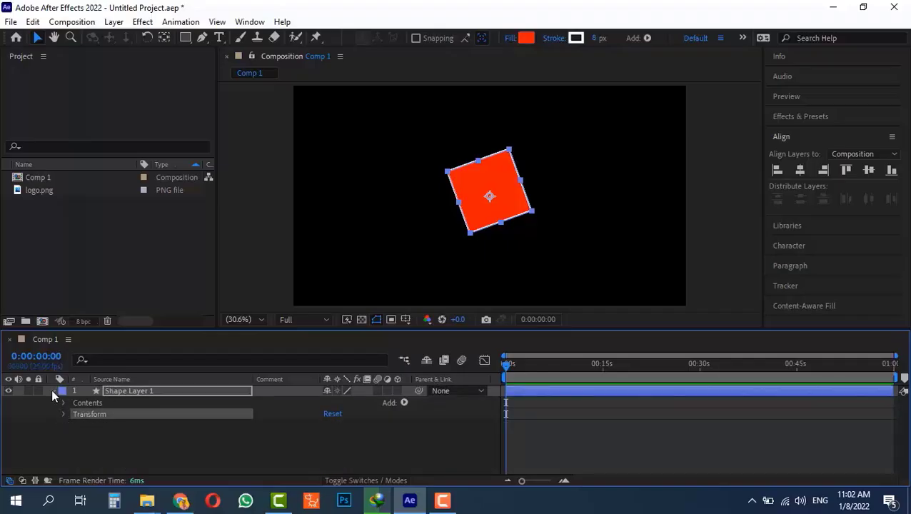
left_click(52, 393)
left_click(356, 212)
left_click(473, 193)
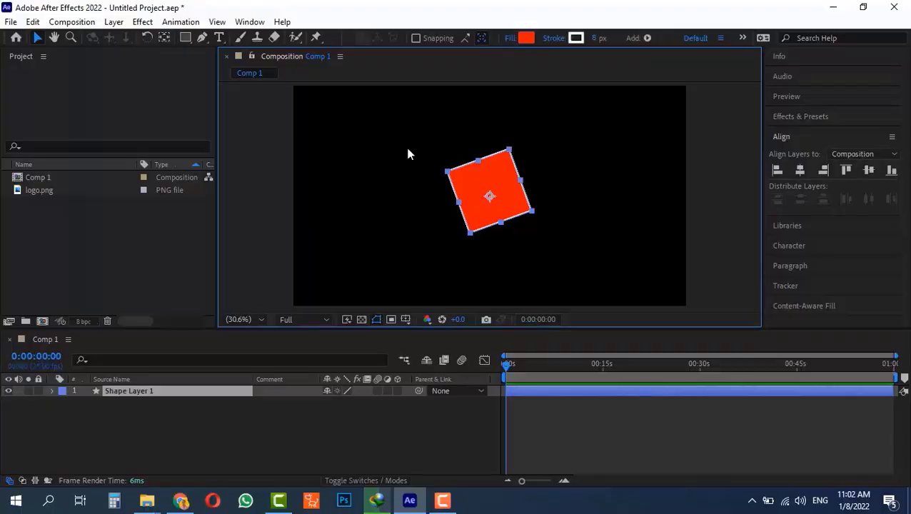
key("Delete")
Draw a circle with the Ellipse tool slightly up and left of the composition's centre and expand its Transform properties.
left_click_drag(185, 37, 234, 65)
mouse_move(418, 145)
left_mouse_down()
mouse_move(501, 208)
mouse_move(490, 215)
left_mouse_up()
left_click(64, 426)
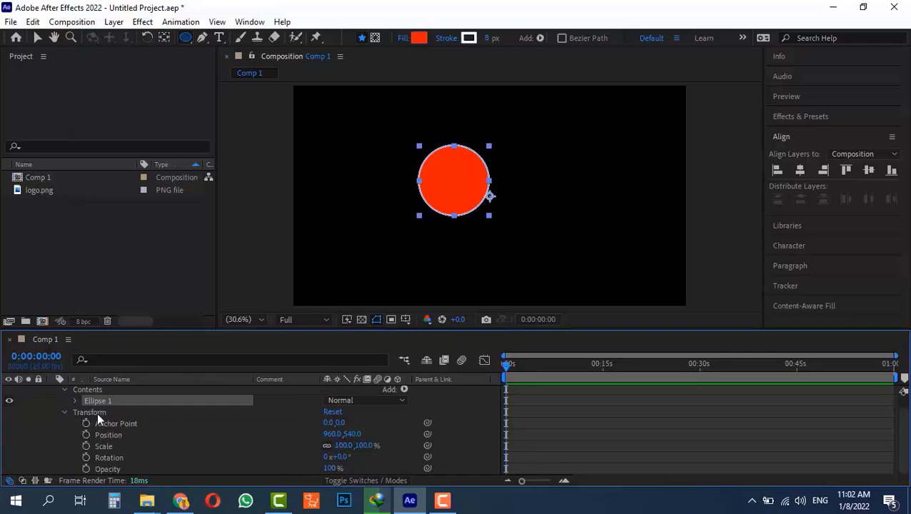
Collapse and reopen the circle's layer to review its full list of transform properties.
scroll(64, 404, "up", 1)
left_click(55, 390)
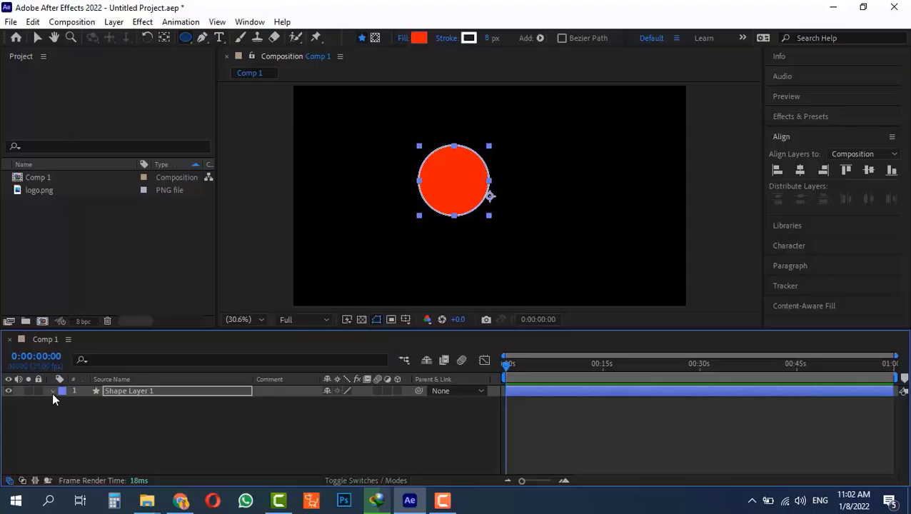
left_click(52, 392)
scroll(88, 437, "down", 1)
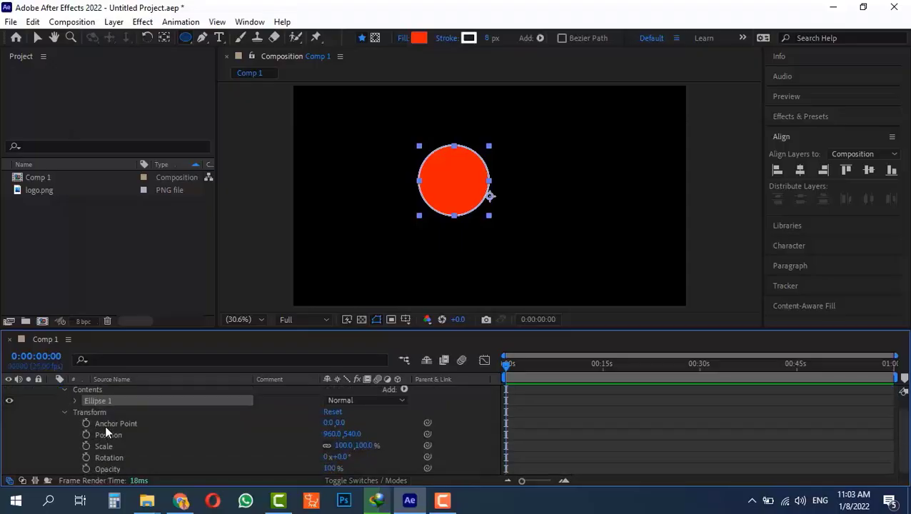
scroll(115, 400, "up", 1)
Reveal the circle layer's anchor point, position, rotation, scale and opacity properties one at a time.
key("a")
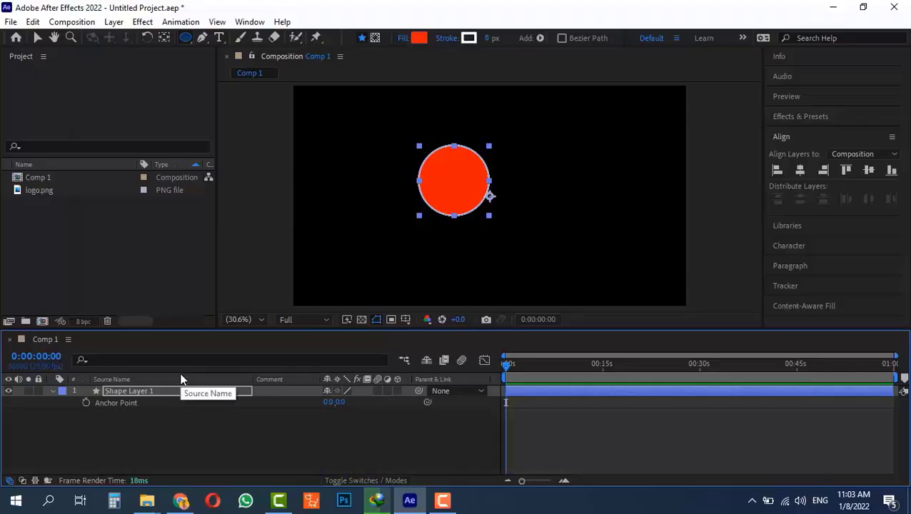
key("p")
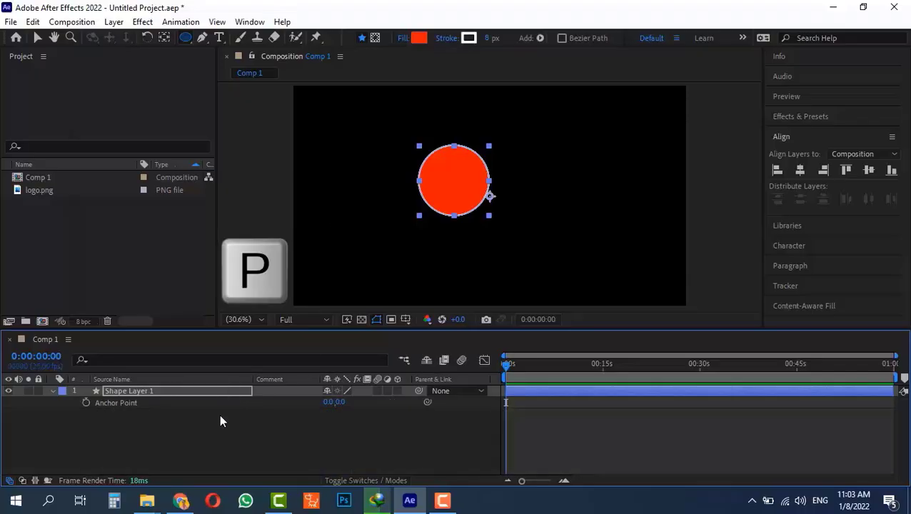
key("r")
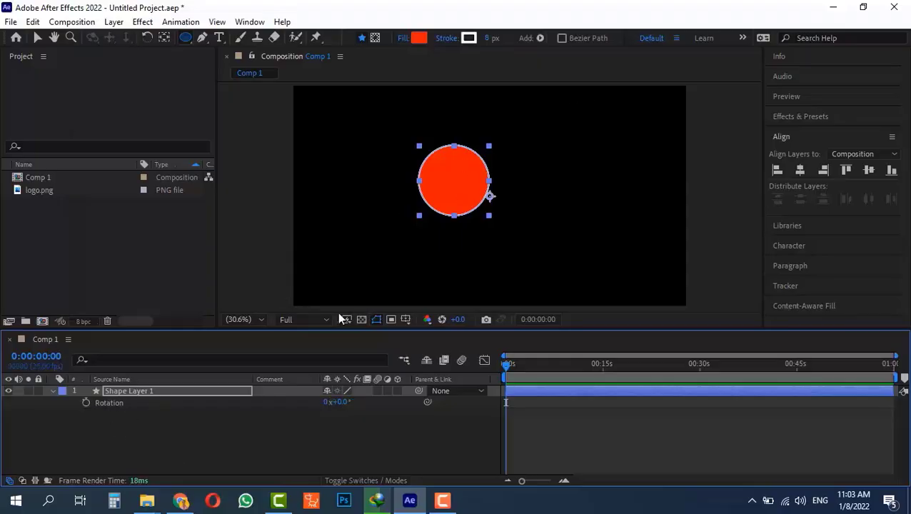
key("s")
key("t")
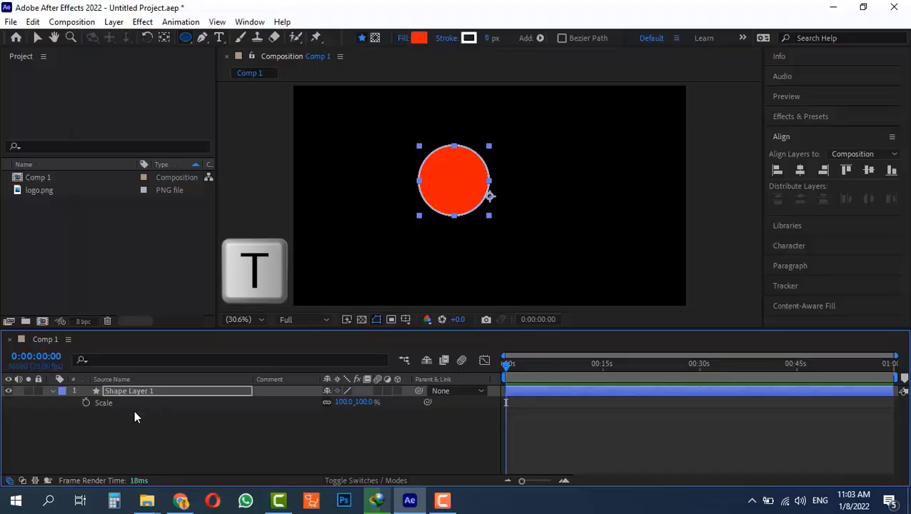
key("t")
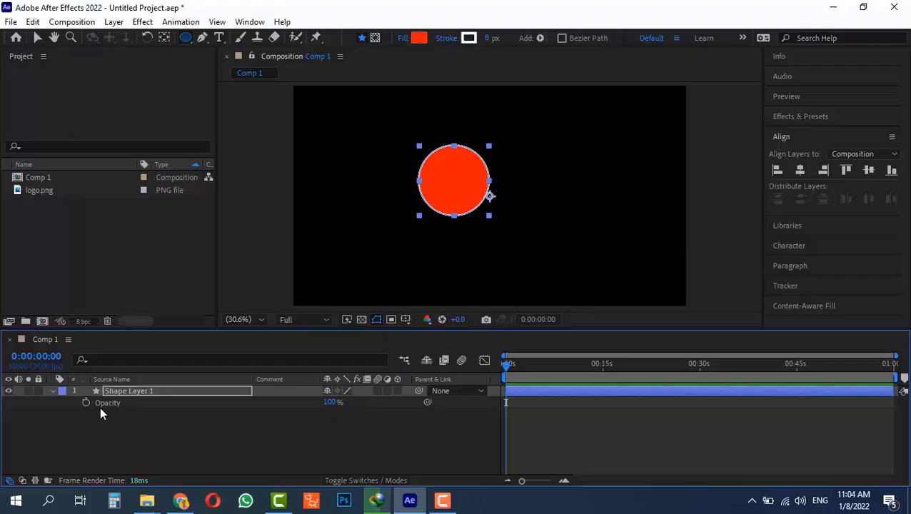
Toggle the circle's opacity property on and off, and show only Position and Scale together.
key("t")
key("t")
key("t")
key("t")
key("p")
key("shift+s")
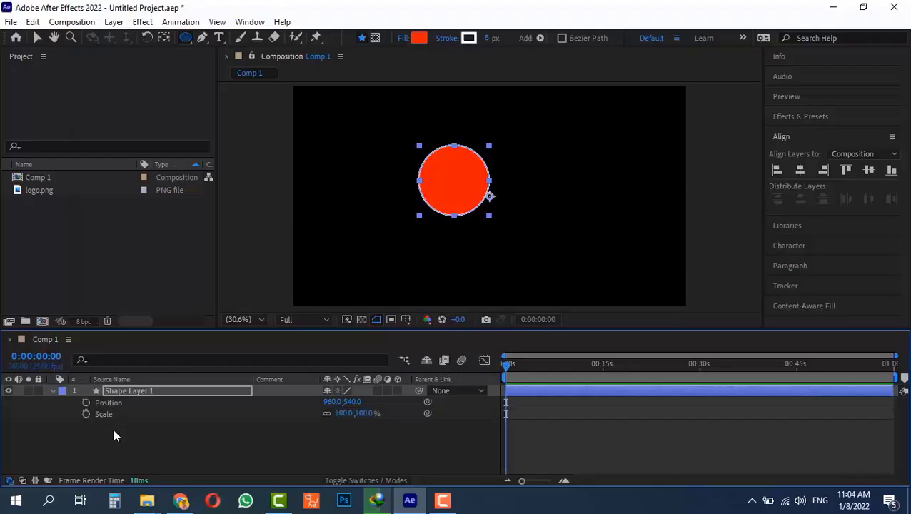
Show and hide the circle layer's Rotation property, and hide Scale so that only Position remains listed.
key("shift+r")
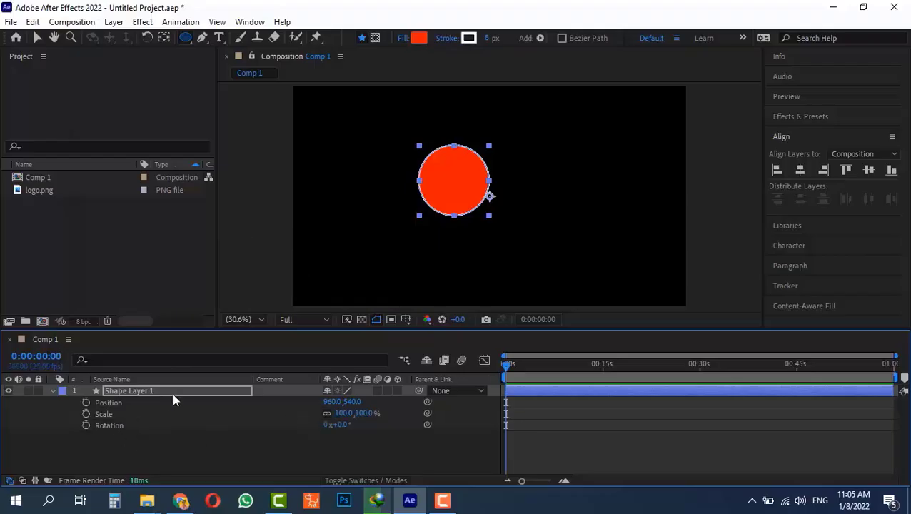
key("shift+r")
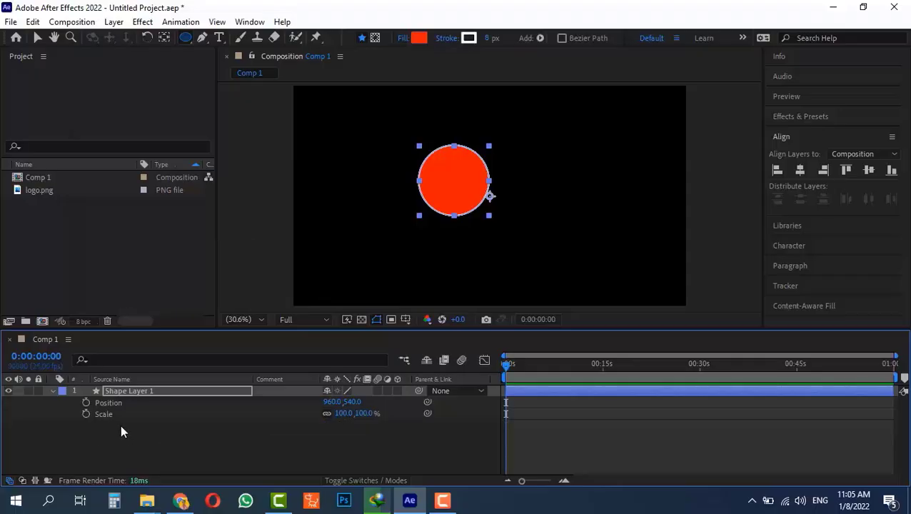
key("shift+s")
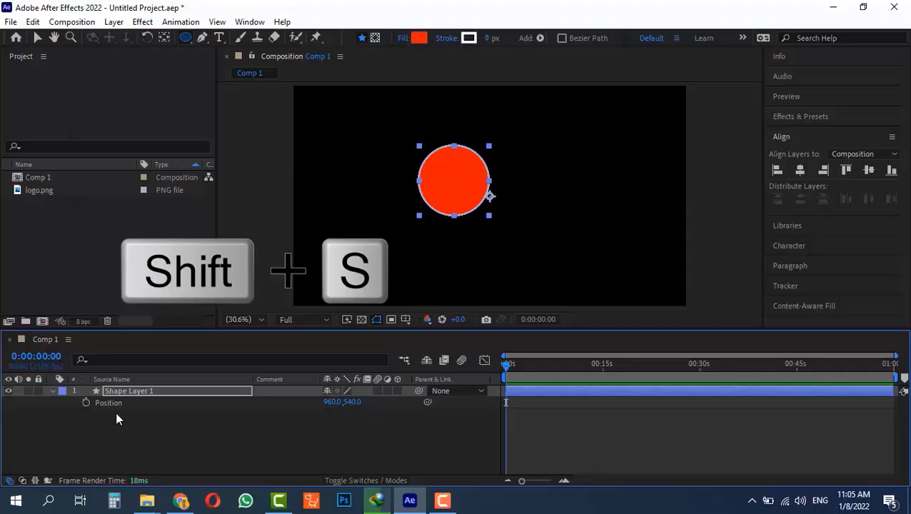
Add Opacity and Anchor Point to the circle layer's listed properties and set the anchor point to -176, -69.
key("shift+t")
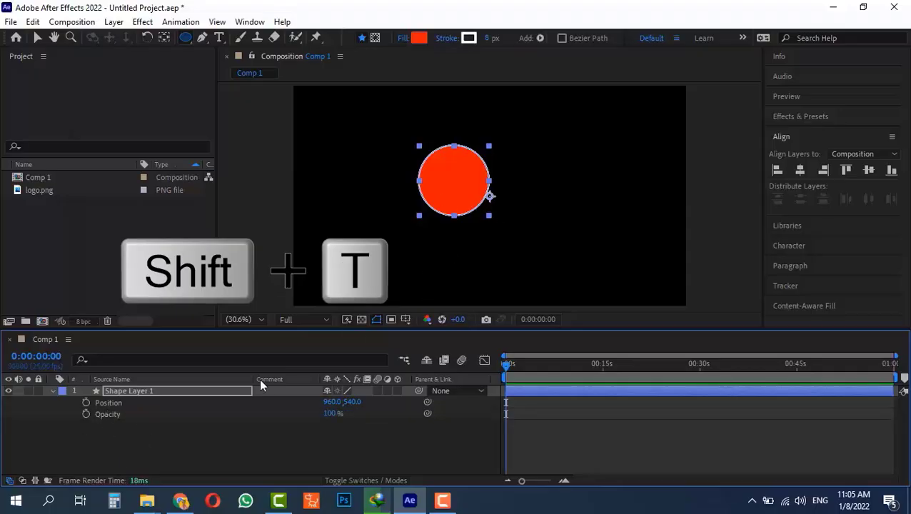
key("shift+a")
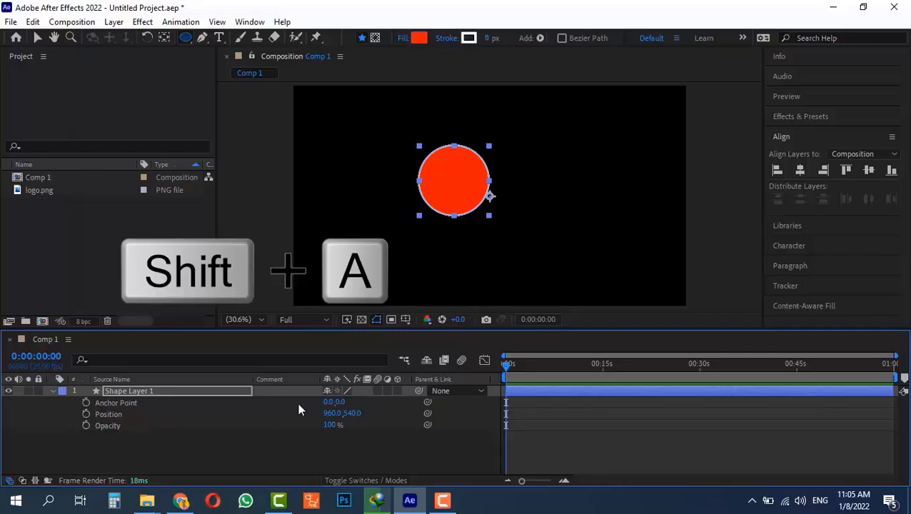
left_click_drag(325, 404, 357, 405)
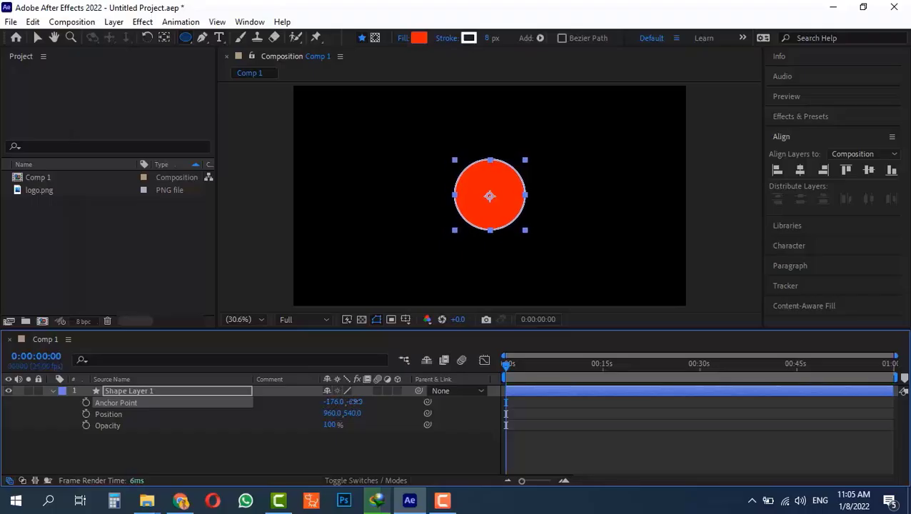
Hide the circle layer's Anchor Point, and reveal it again together with Scale and Rotation alongside Position and Opacity.
key("p")
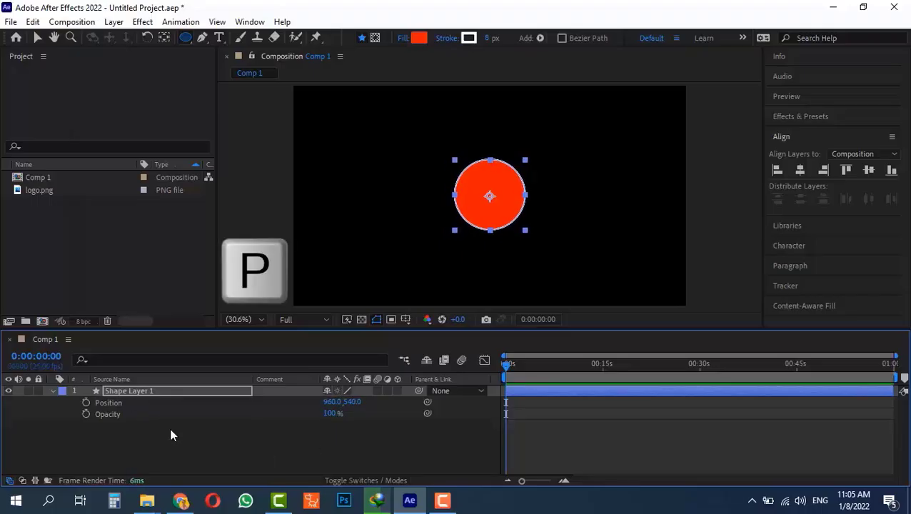
key("t")
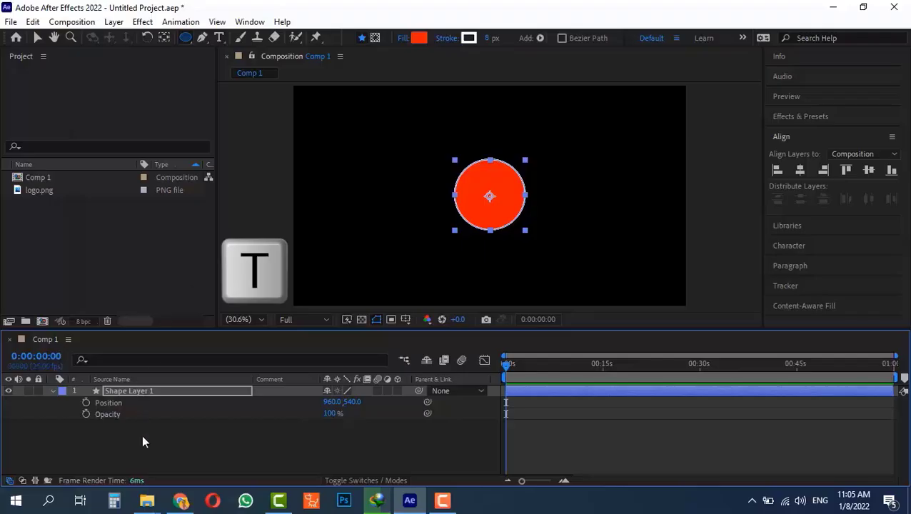
key("a")
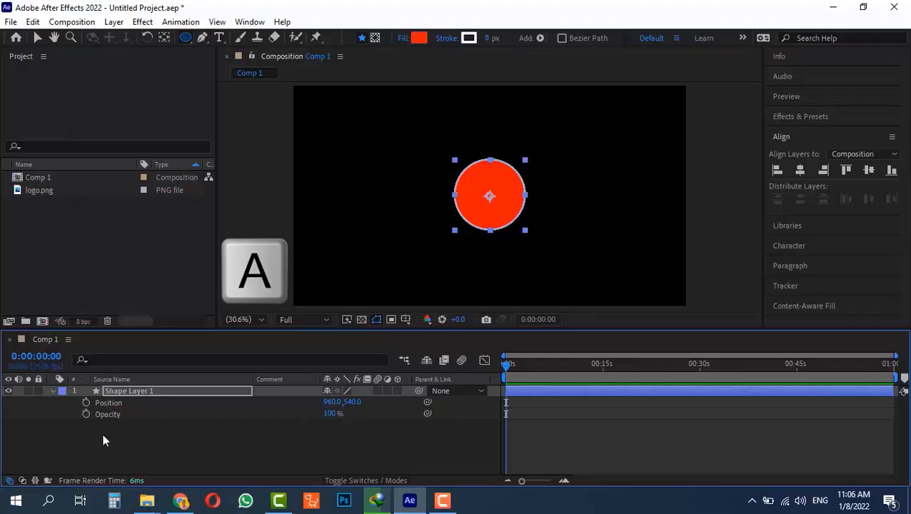
key("shift+a")
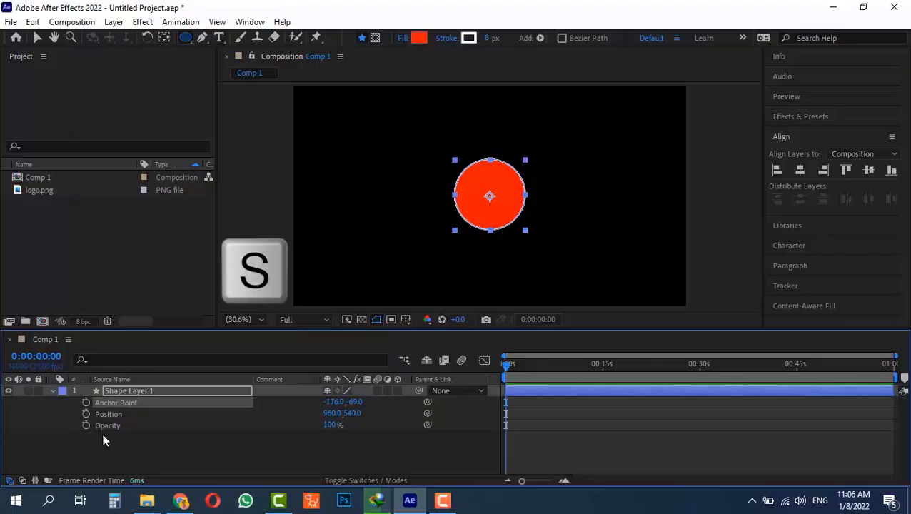
key("shift+s")
key("shift+r")
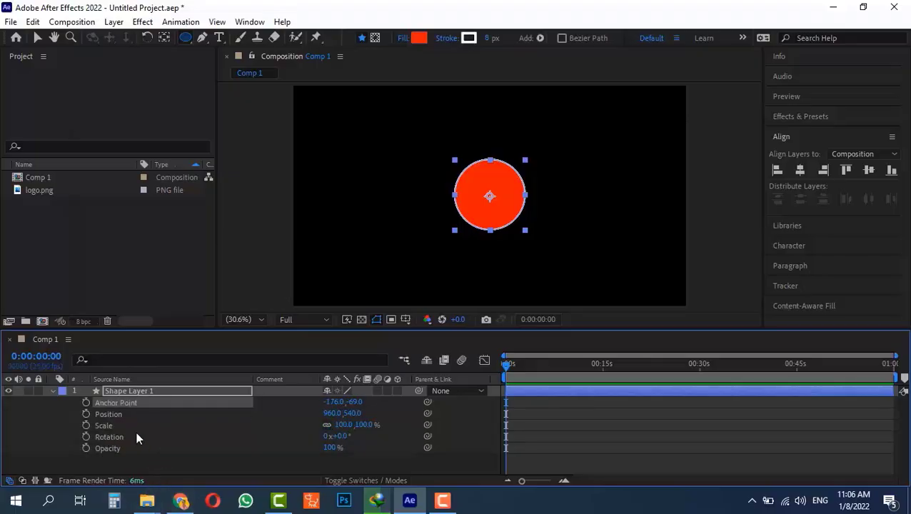
Hide the circle layer's Rotation, Scale, Anchor Point and Position properties, leaving only Opacity listed.
key("shift+r")
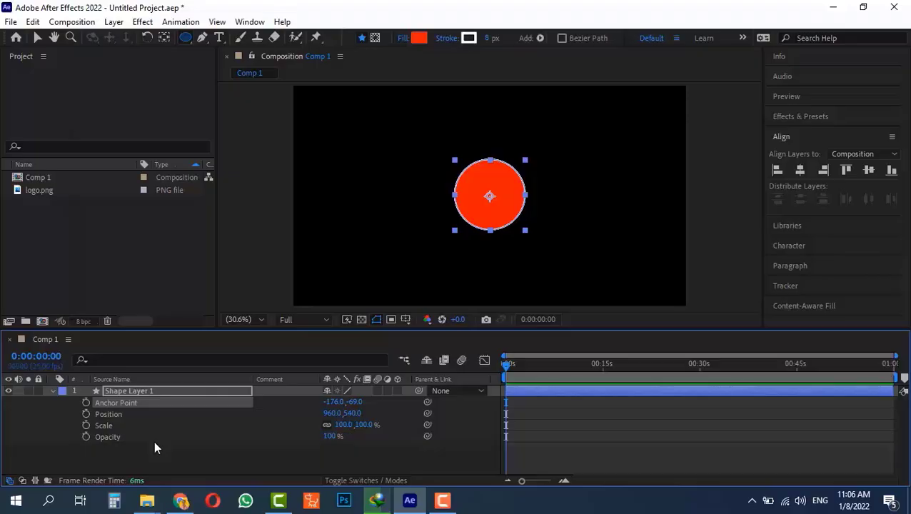
key("shift+s")
key("shift+a")
key("shift+p")
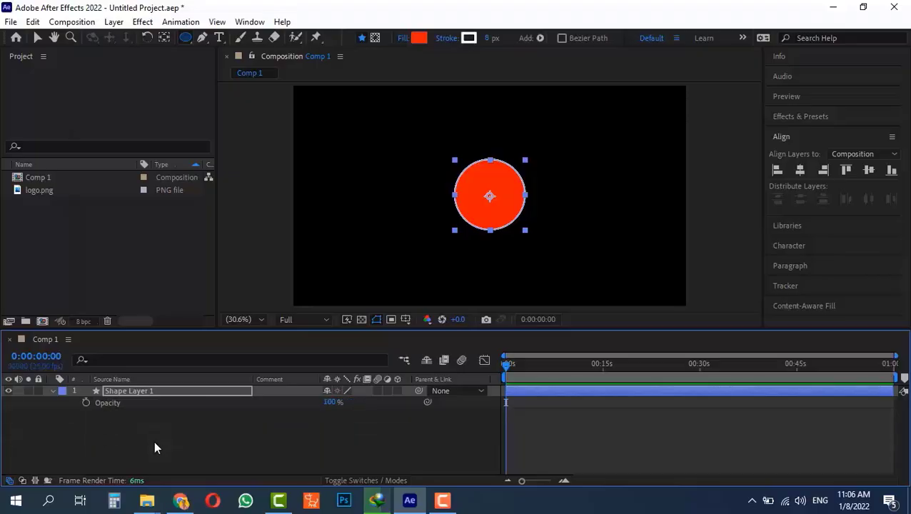